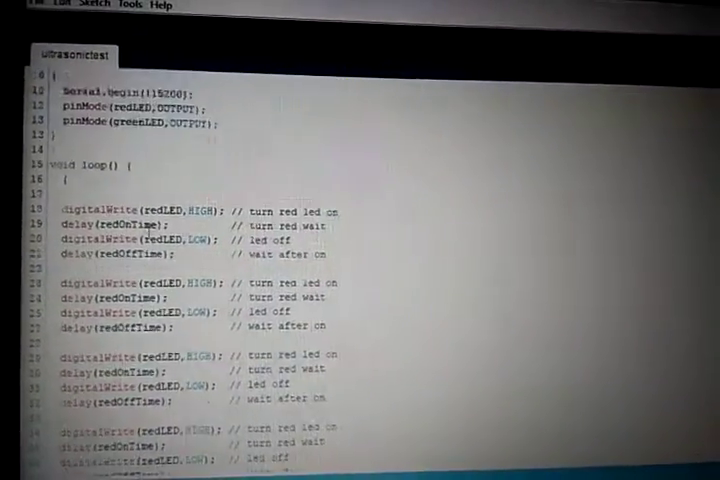
scroll(150, 226, up, 2)
scroll(139, 230, down, 1)
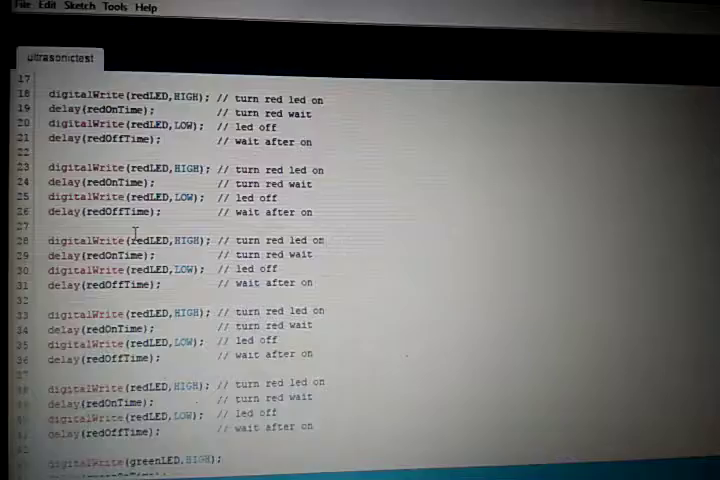
scroll(137, 345, down, 3)
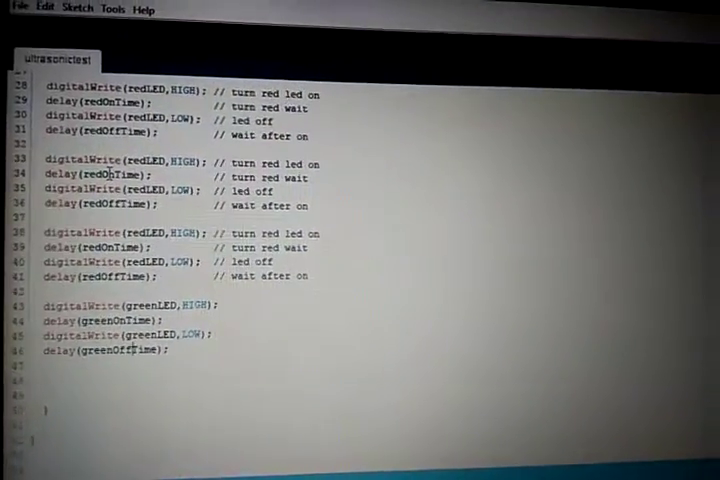
scroll(100, 174, down, 3)
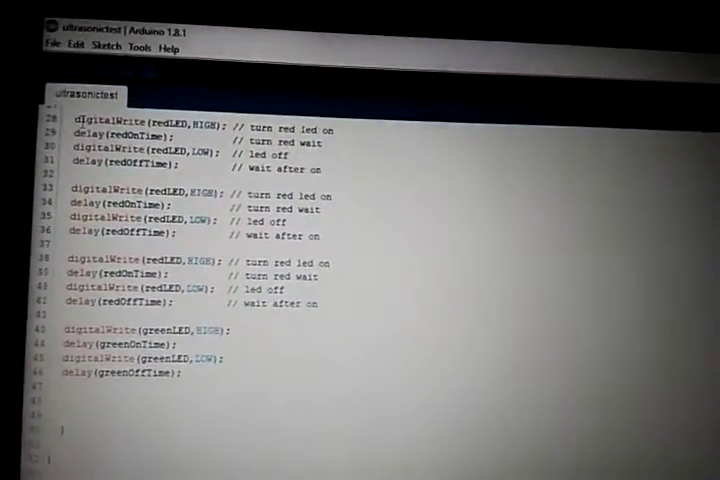
scroll(91, 243, up, 9)
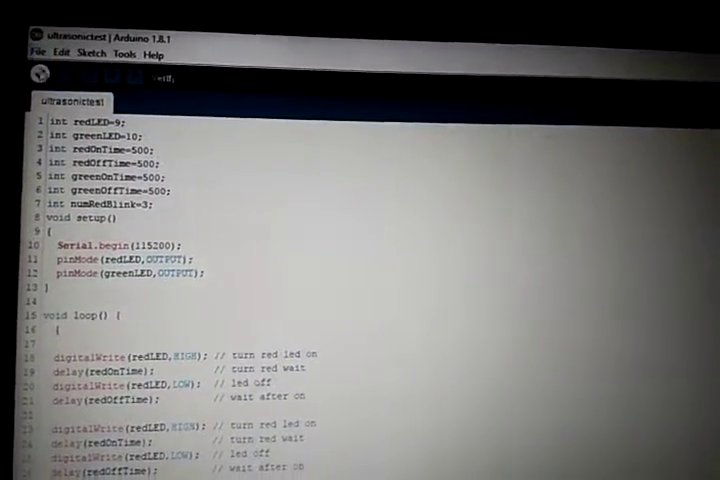